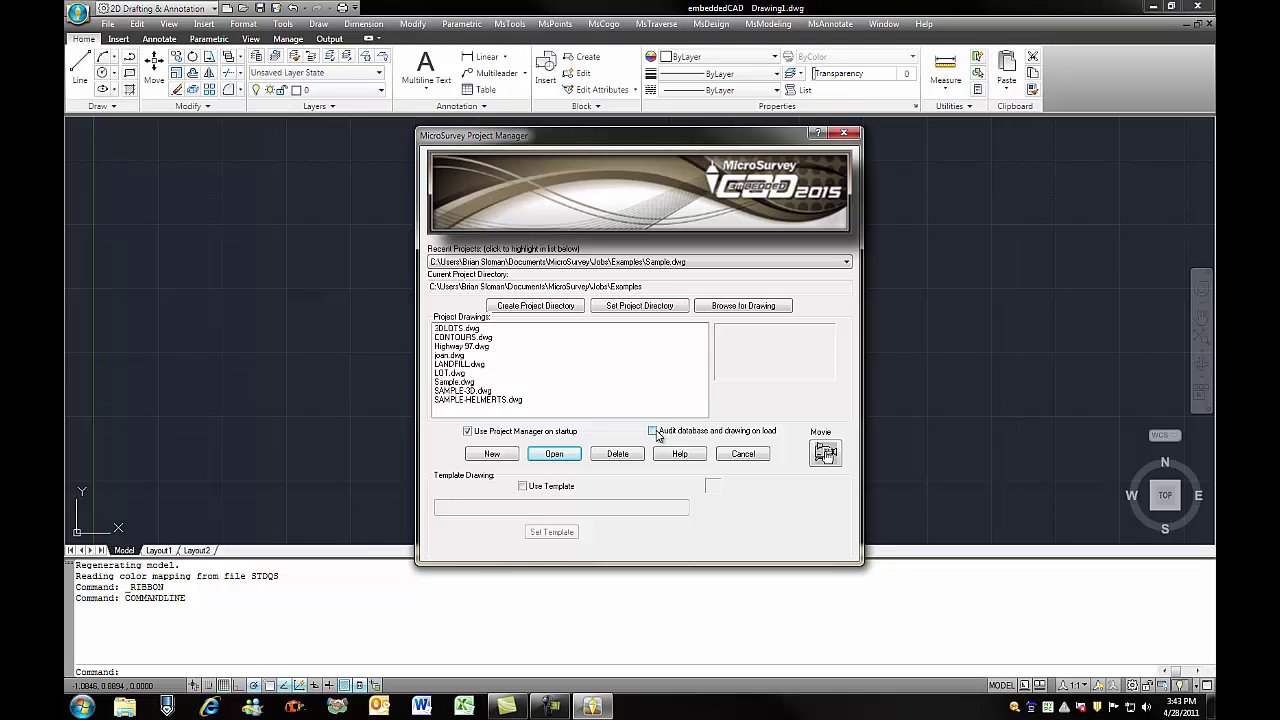
Open Sample.dwg from the example project's Project Drawings list.
{"action": "left_click", "coordinate": [467, 386]}
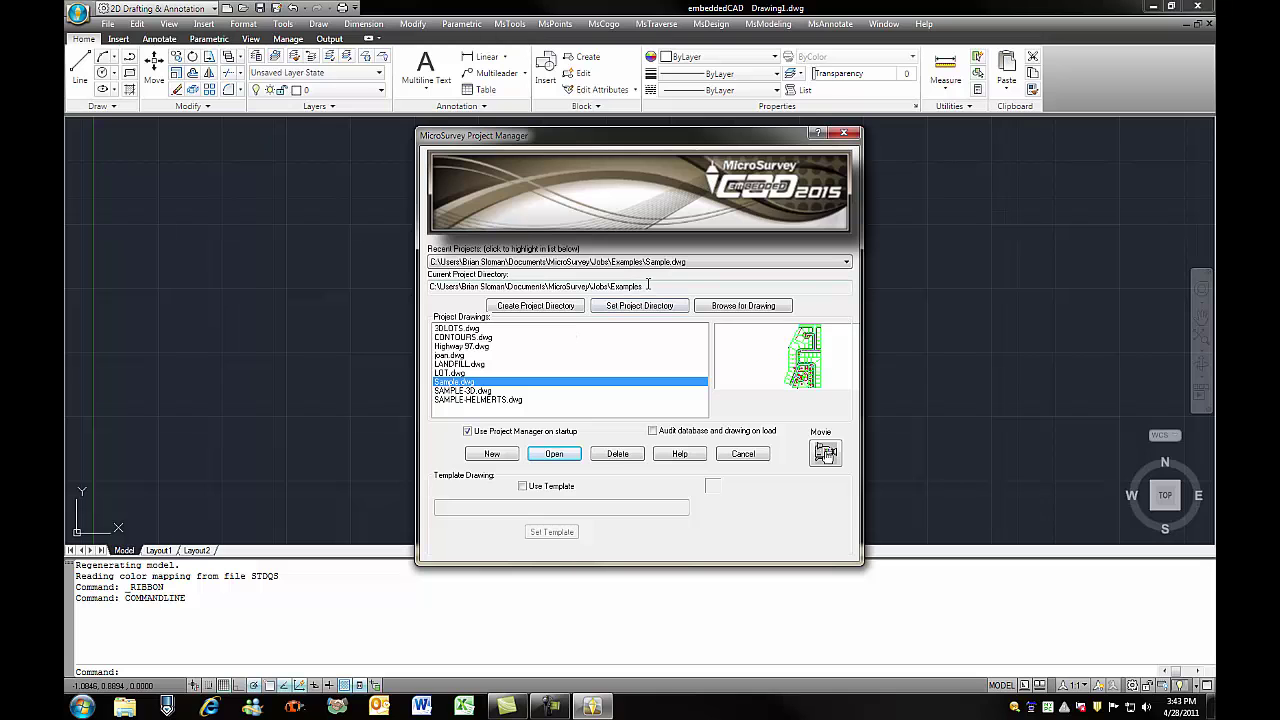
{"action": "left_click_drag", "start_coordinate": [648, 285], "coordinate": [501, 289]}
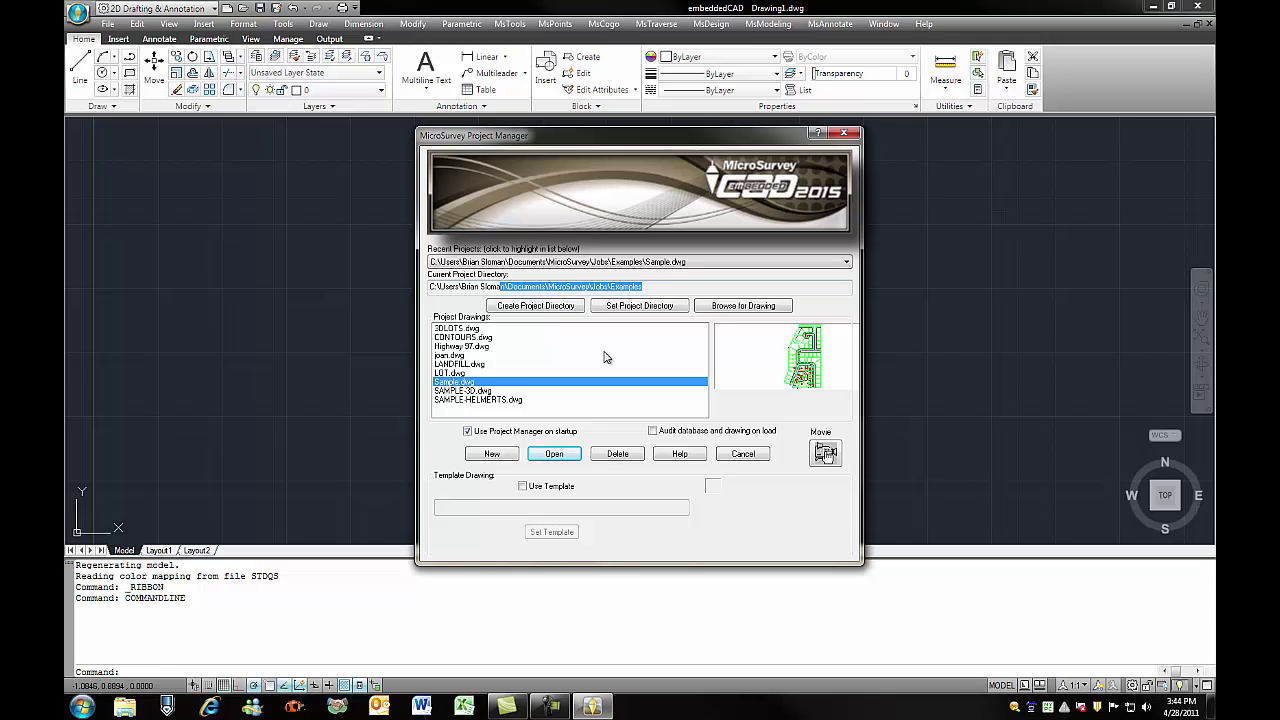
{"action": "left_click", "coordinate": [551, 455]}
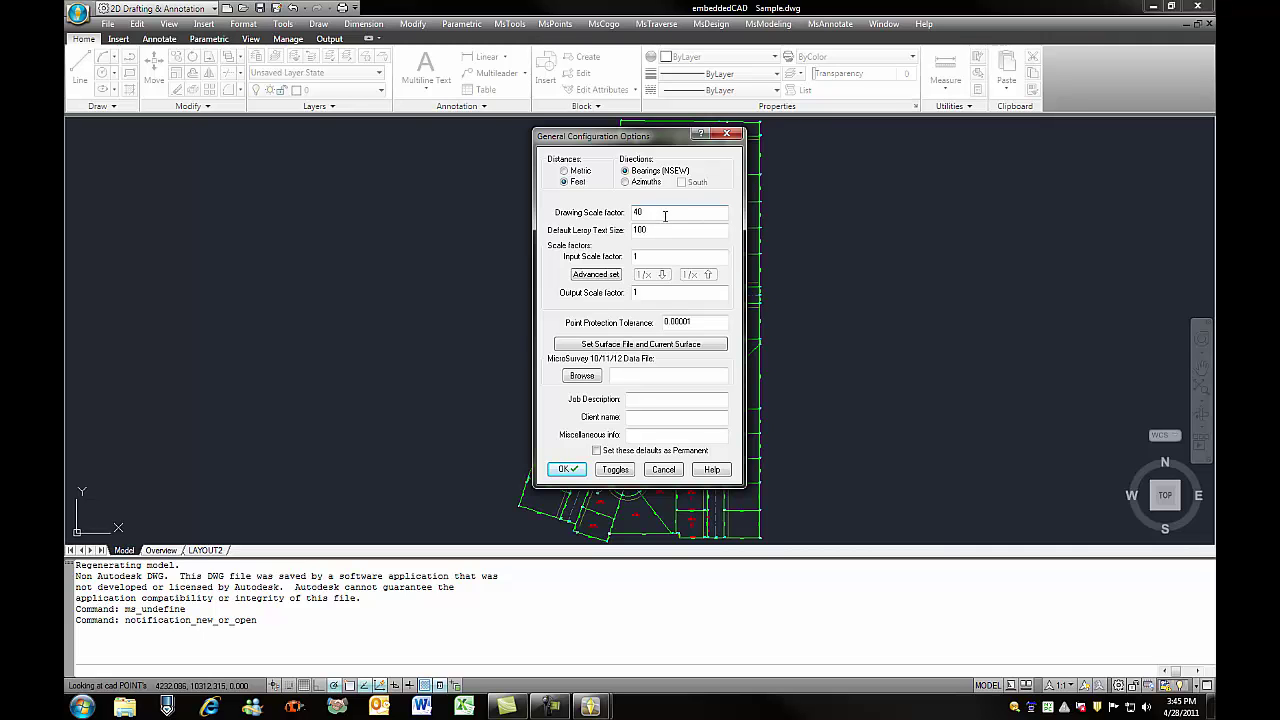
Accept the Feet, bearings, scale 40 configuration and exit the MicroSurvey Assistant.
{"action": "left_click", "coordinate": [575, 475]}
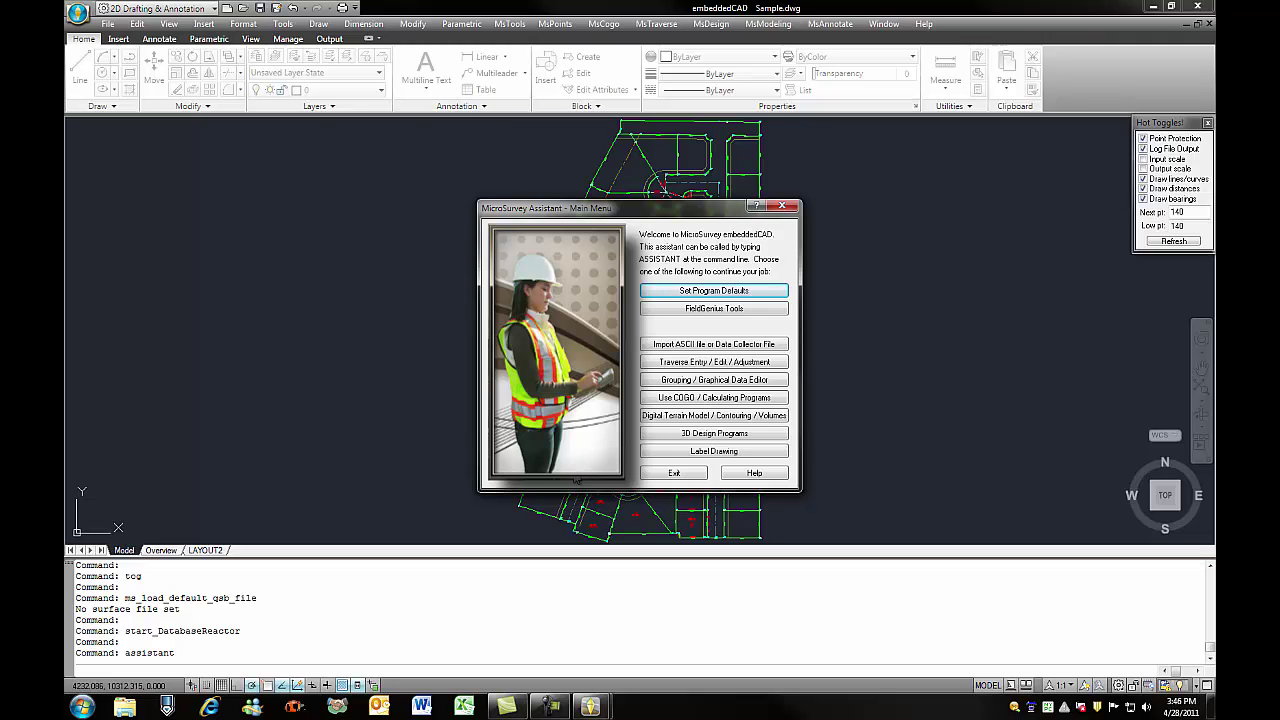
{"action": "left_click", "coordinate": [674, 474]}
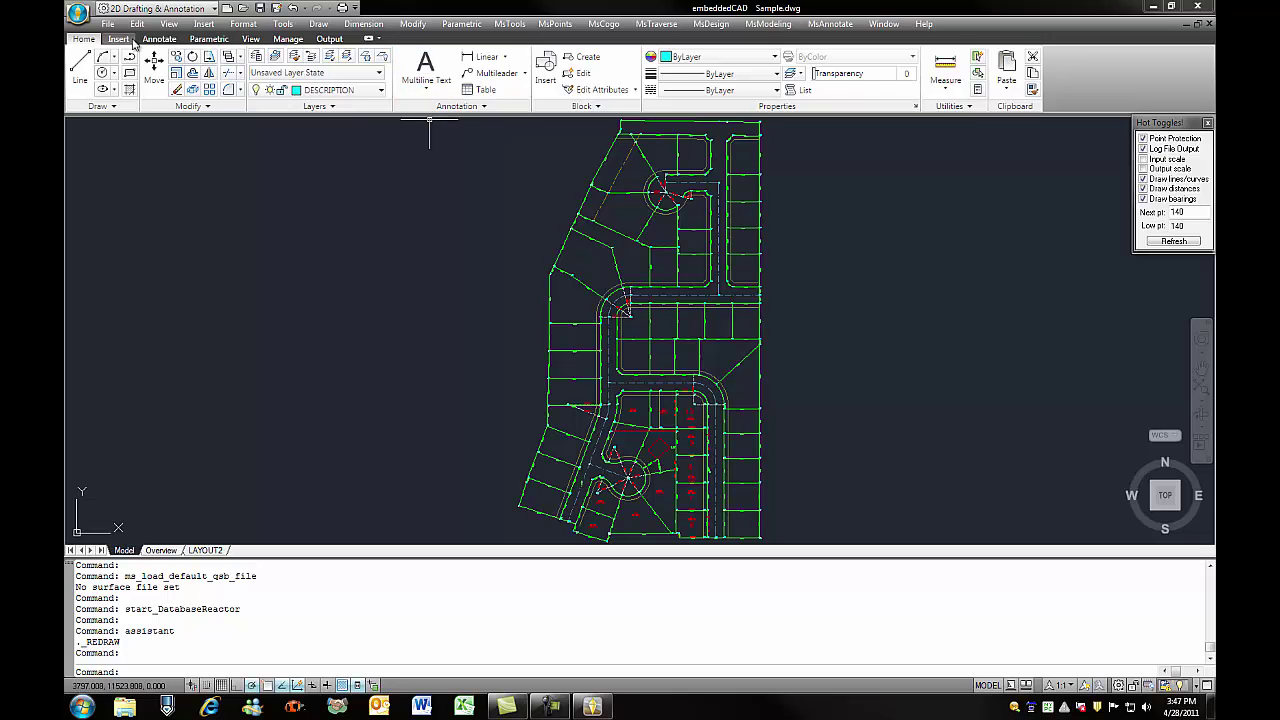
Show the Layer palette via Tools > Palettes, listing all 21 drawing layers.
{"action": "left_click", "coordinate": [285, 28]}
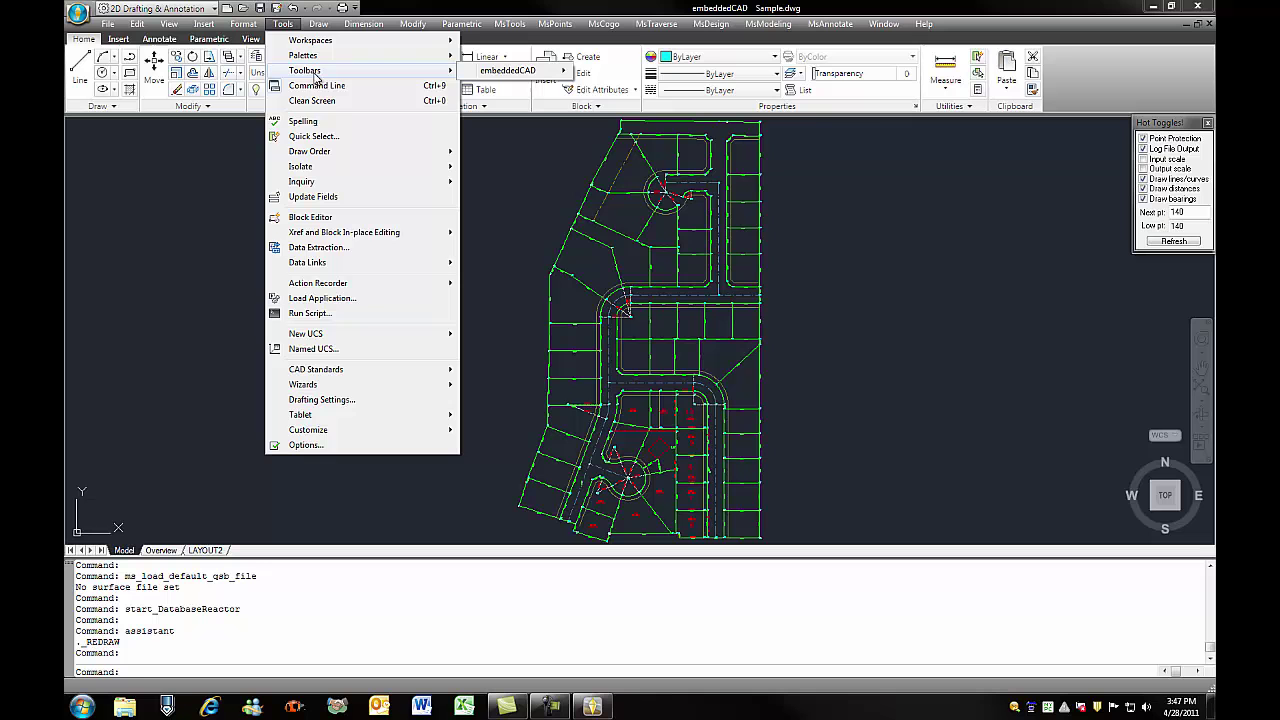
{"action": "mouse_move", "coordinate": [303, 55]}
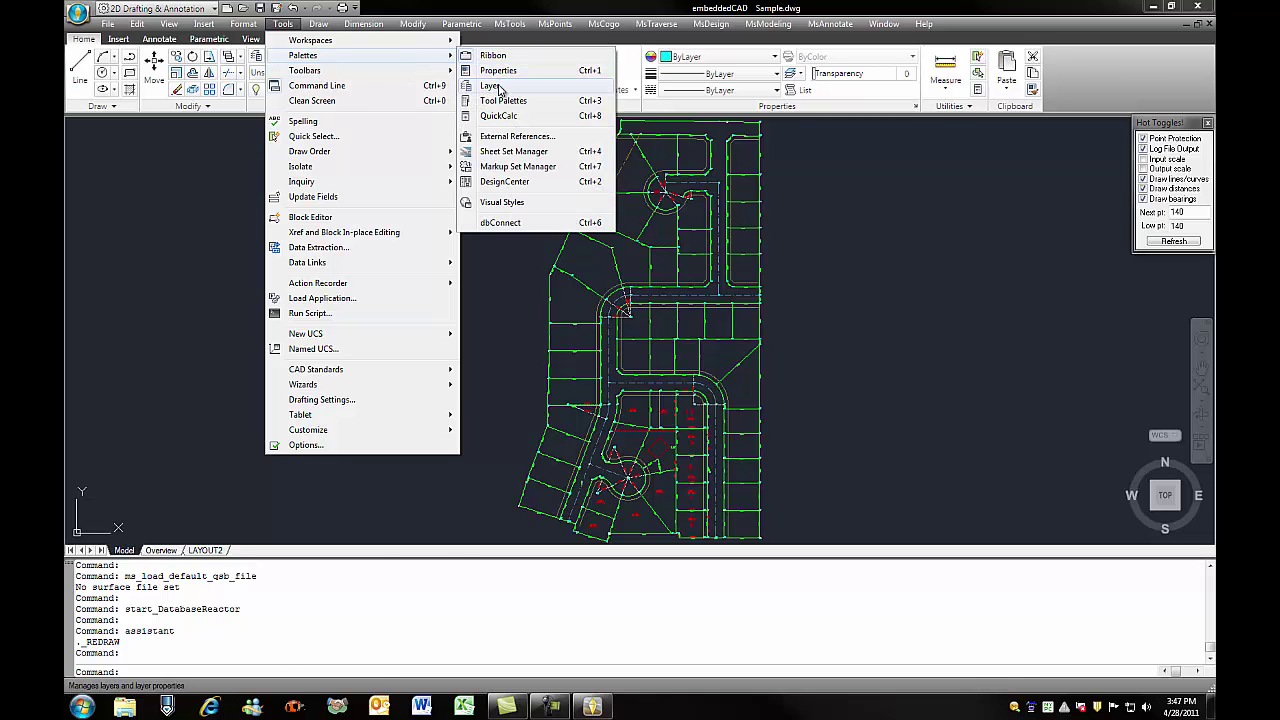
{"action": "left_click", "coordinate": [498, 88]}
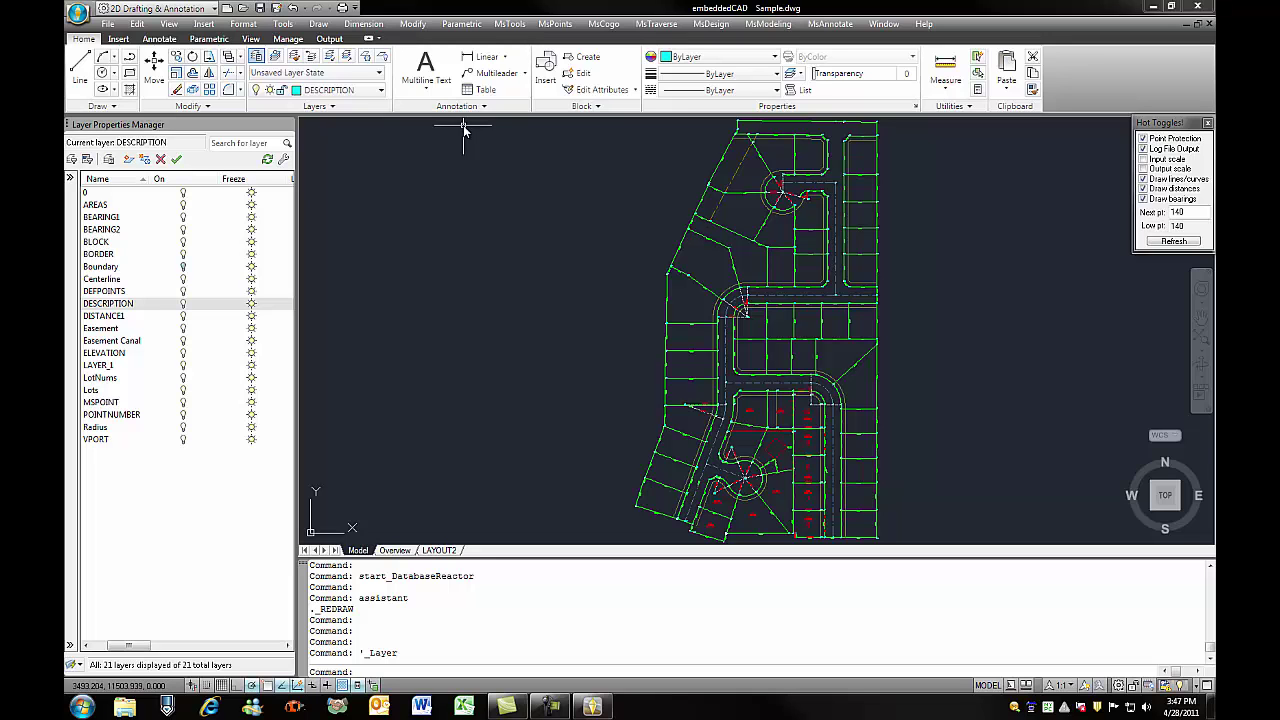
{"action": "left_click", "coordinate": [508, 26]}
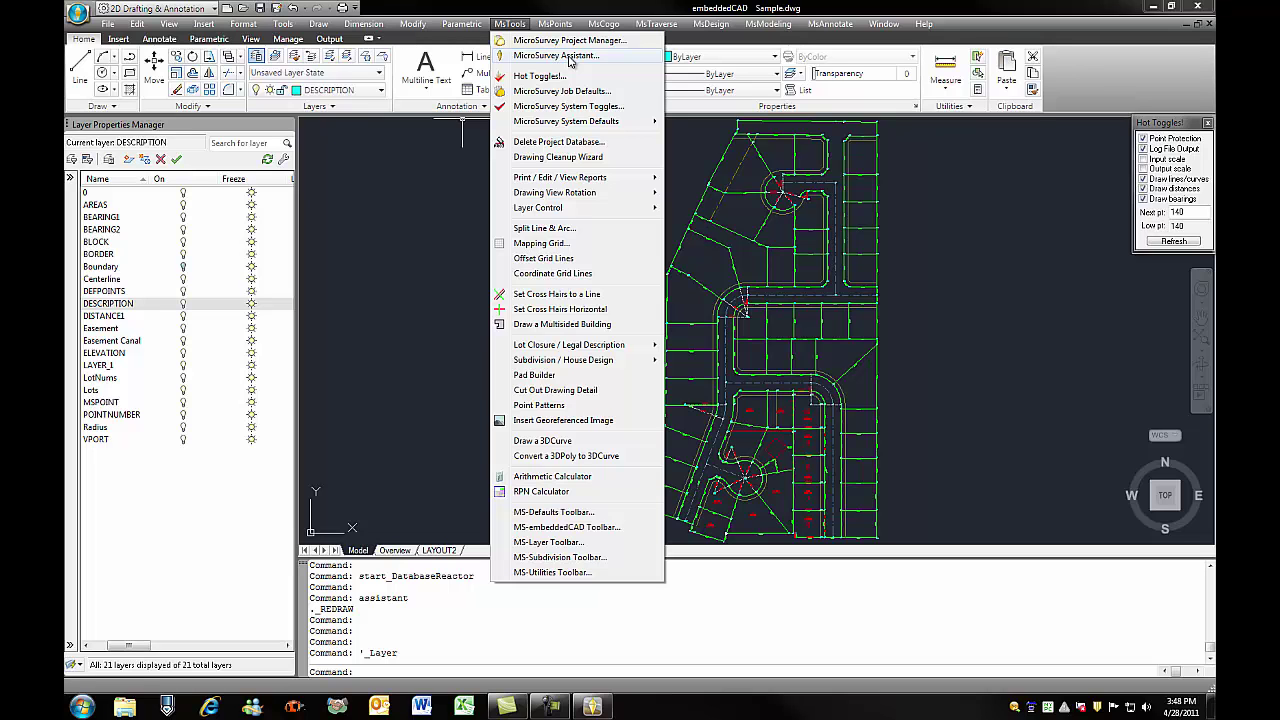
Turn on the MS-embeddedCAD toolbar from MsTools and dock it beneath the ribbon.
{"action": "left_click", "coordinate": [569, 527]}
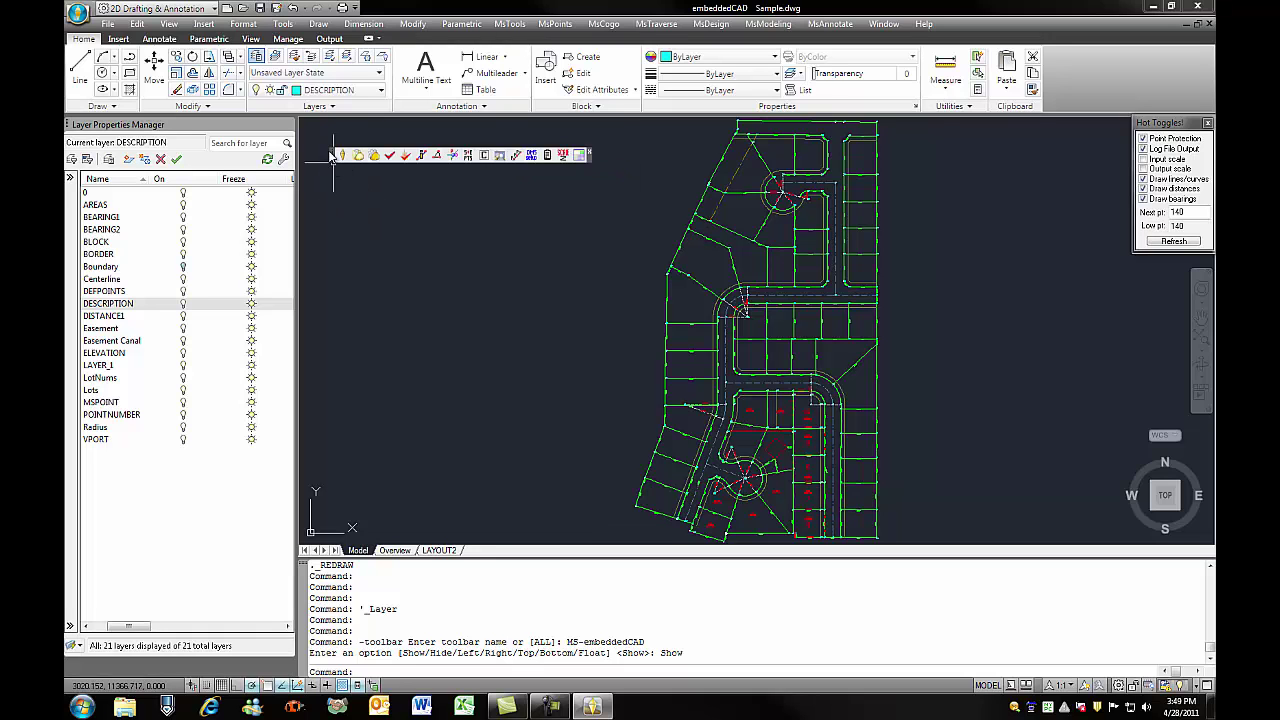
{"action": "mouse_move", "coordinate": [334, 155]}
{"action": "left_mouse_down"}
{"action": "mouse_move", "coordinate": [210, 78]}
{"action": "mouse_move", "coordinate": [86, 122]}
{"action": "left_mouse_up"}
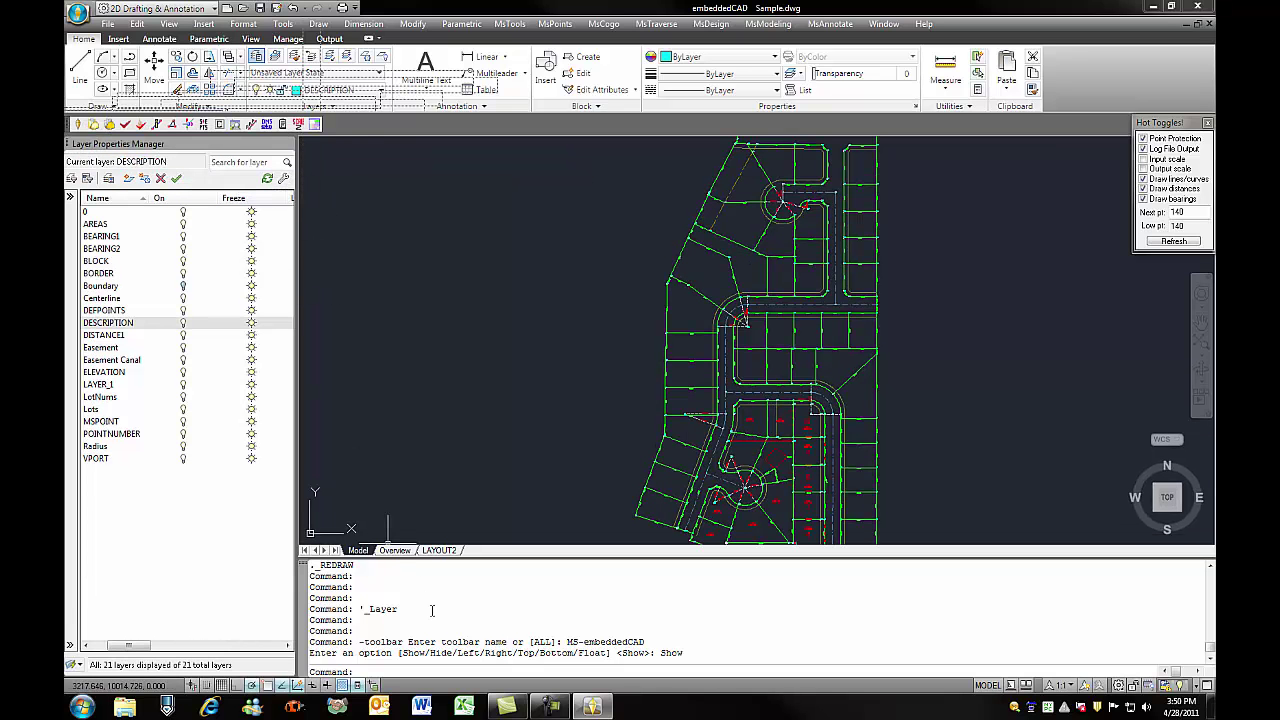
{"action": "left_click", "coordinate": [484, 357]}
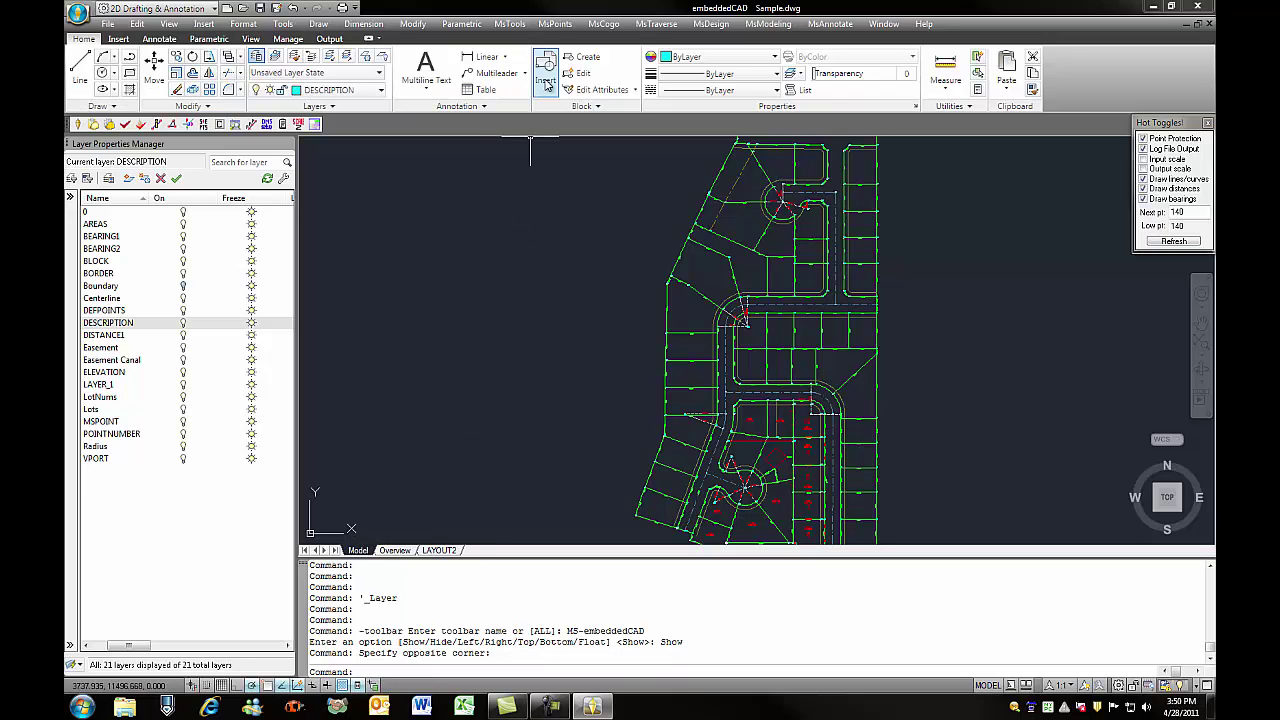
{"action": "left_click", "coordinate": [512, 25]}
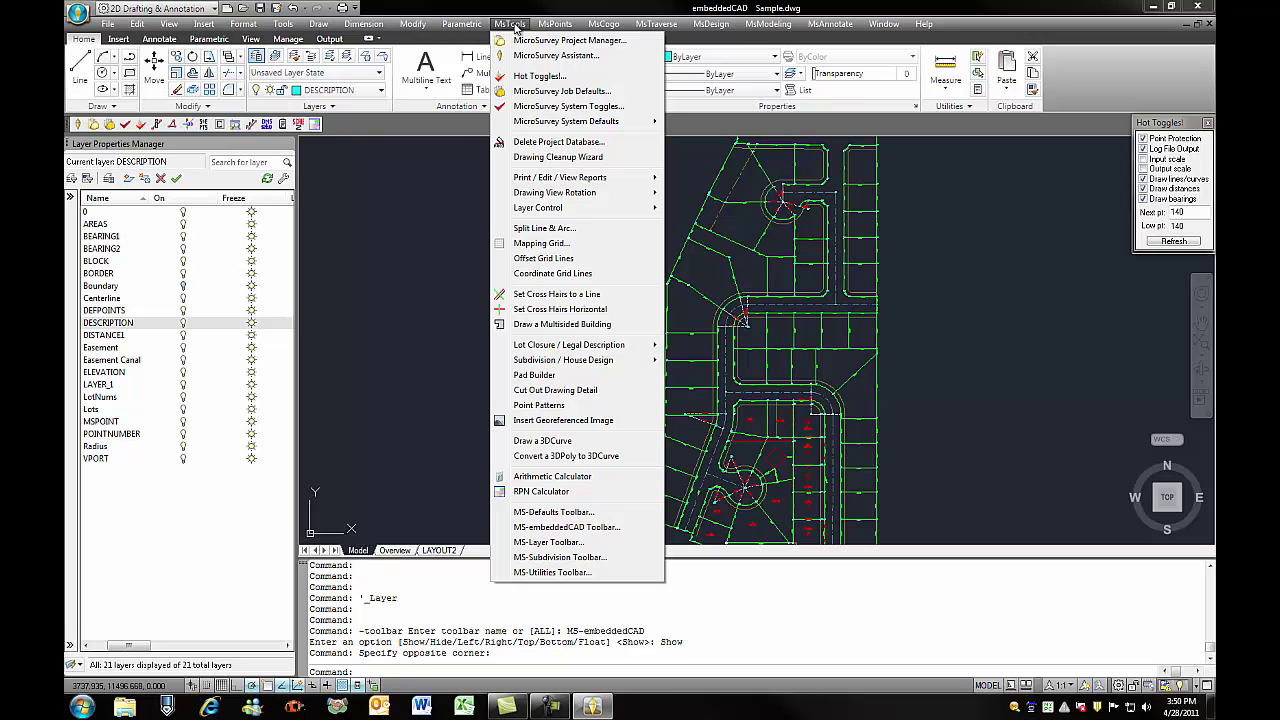
{"action": "mouse_move", "coordinate": [554, 24]}
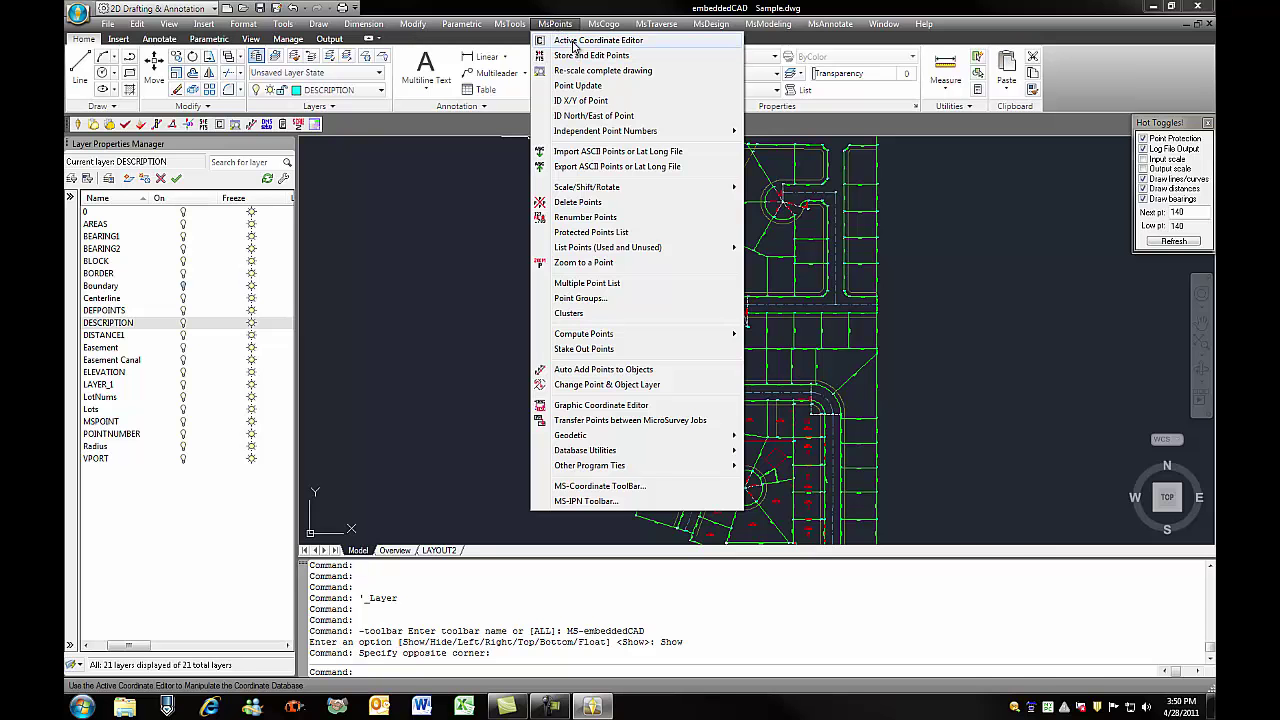
{"action": "left_click", "coordinate": [575, 41]}
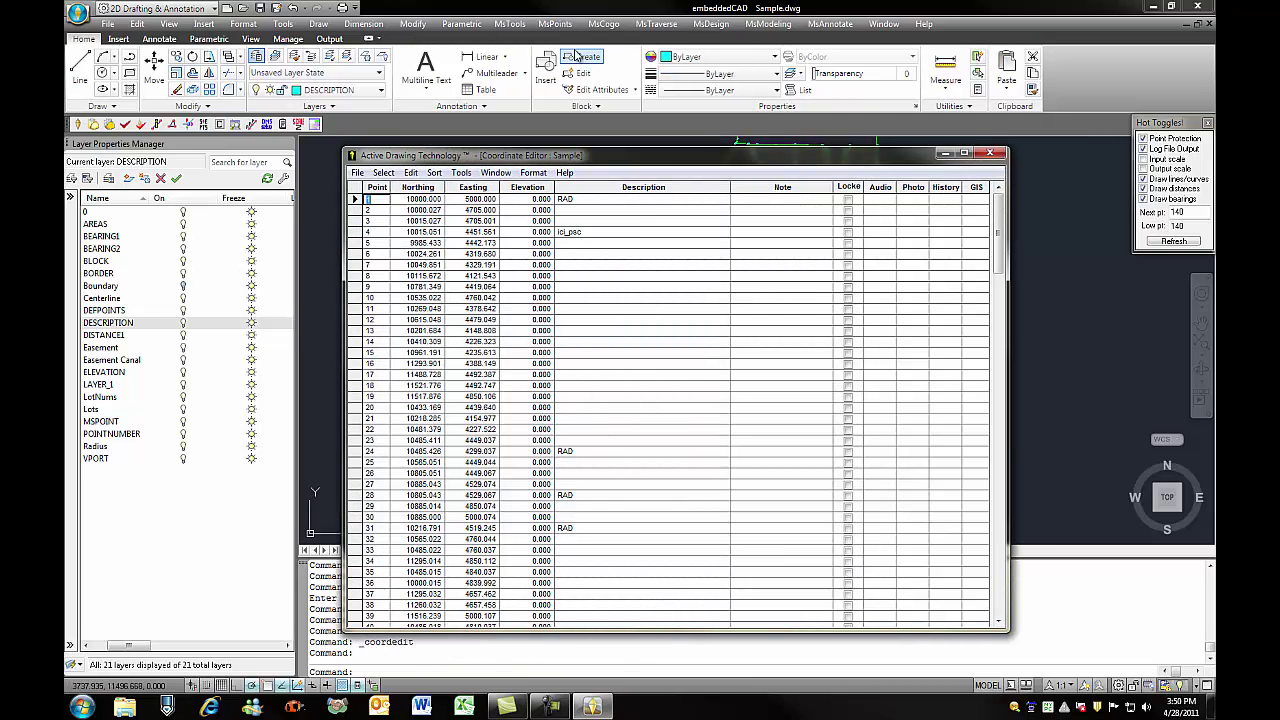
{"action": "left_click", "coordinate": [989, 152]}
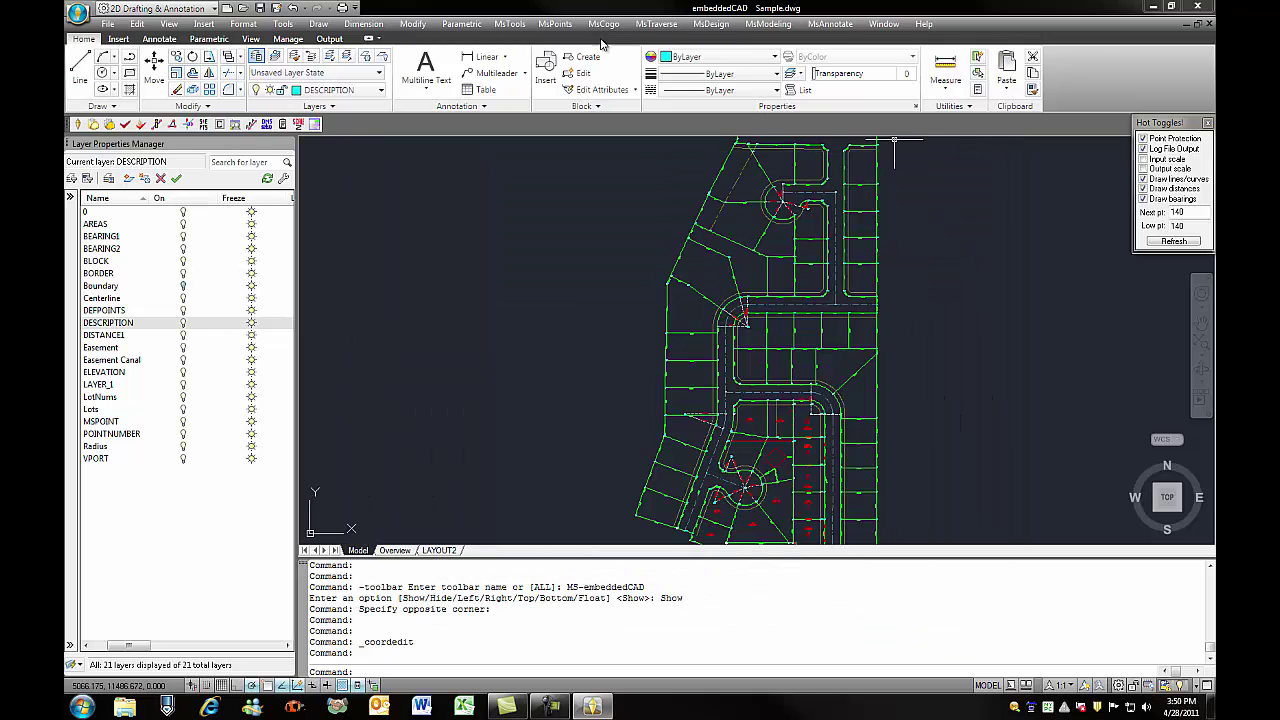
{"action": "left_click", "coordinate": [603, 24]}
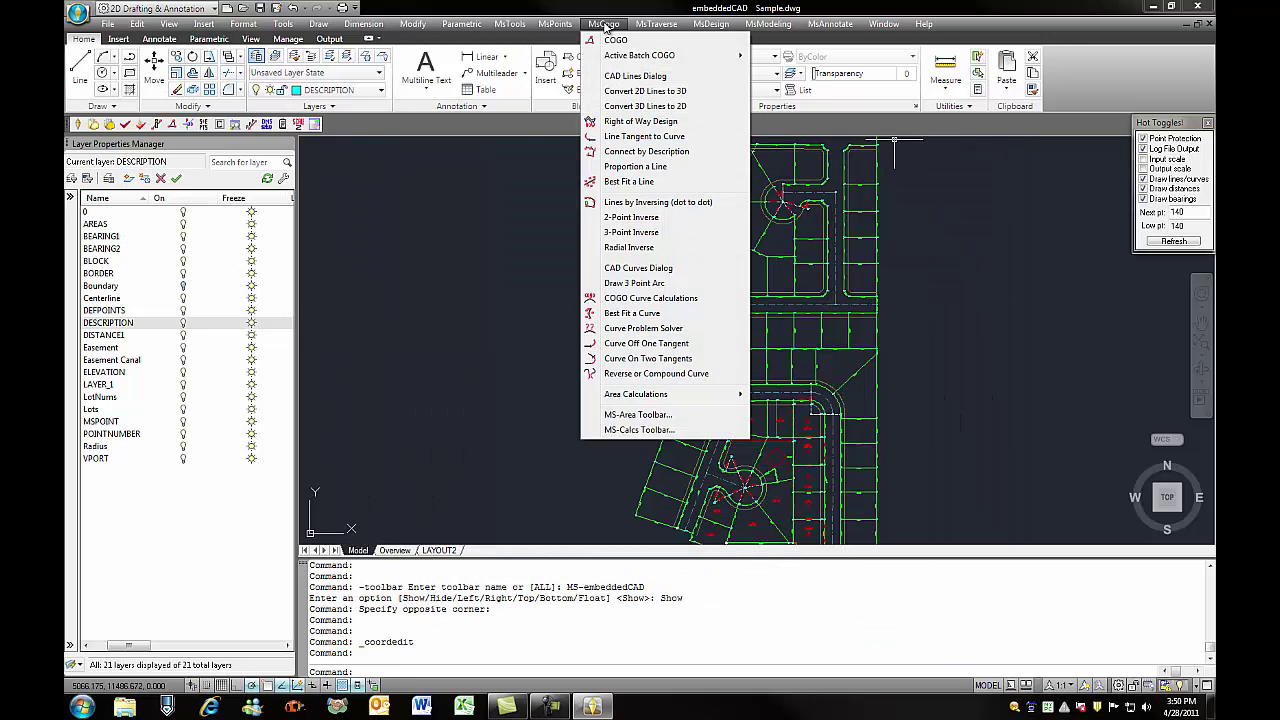
{"action": "left_click", "coordinate": [614, 26]}
{"action": "left_click", "coordinate": [655, 24]}
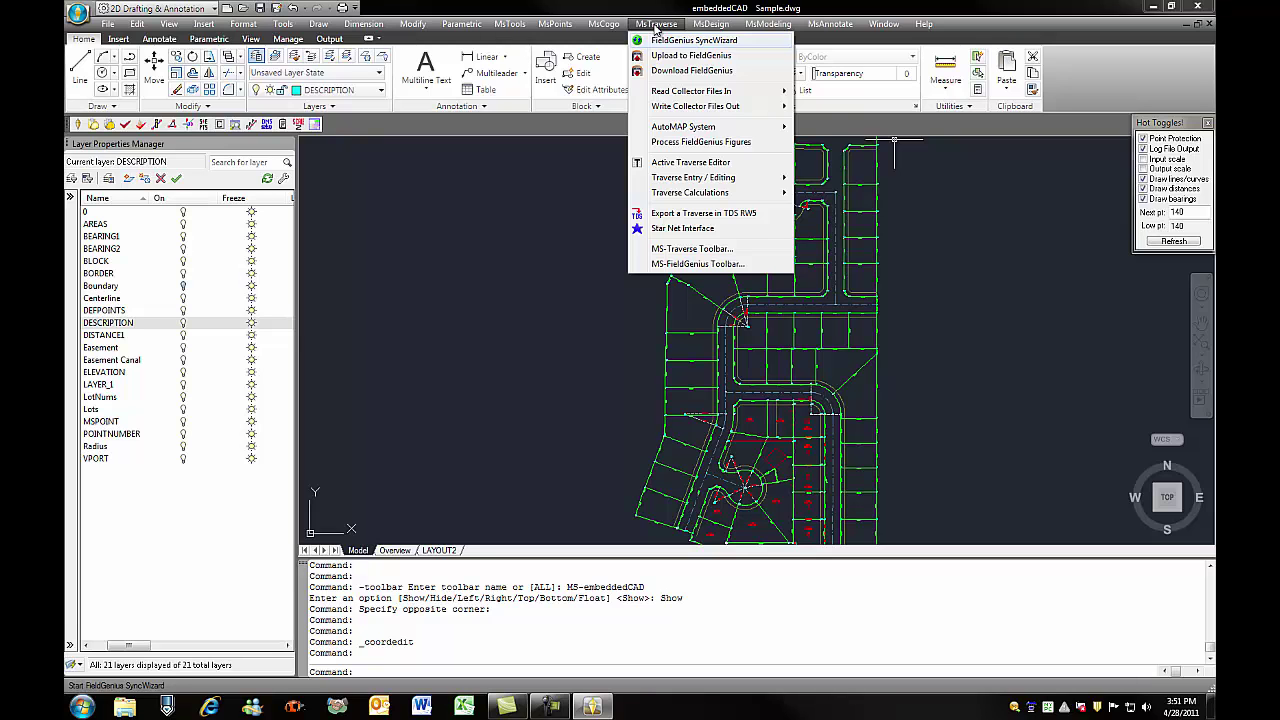
{"action": "mouse_move", "coordinate": [710, 24]}
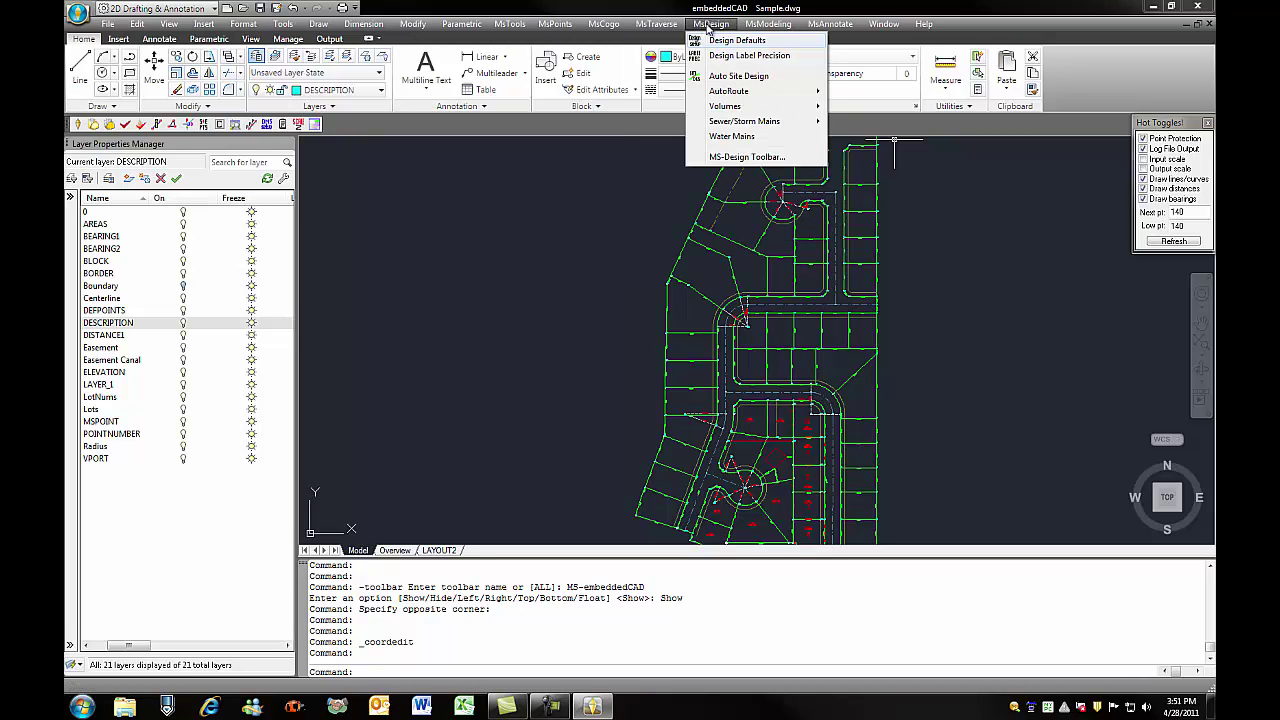
{"action": "left_click", "coordinate": [710, 26]}
{"action": "left_click", "coordinate": [765, 25]}
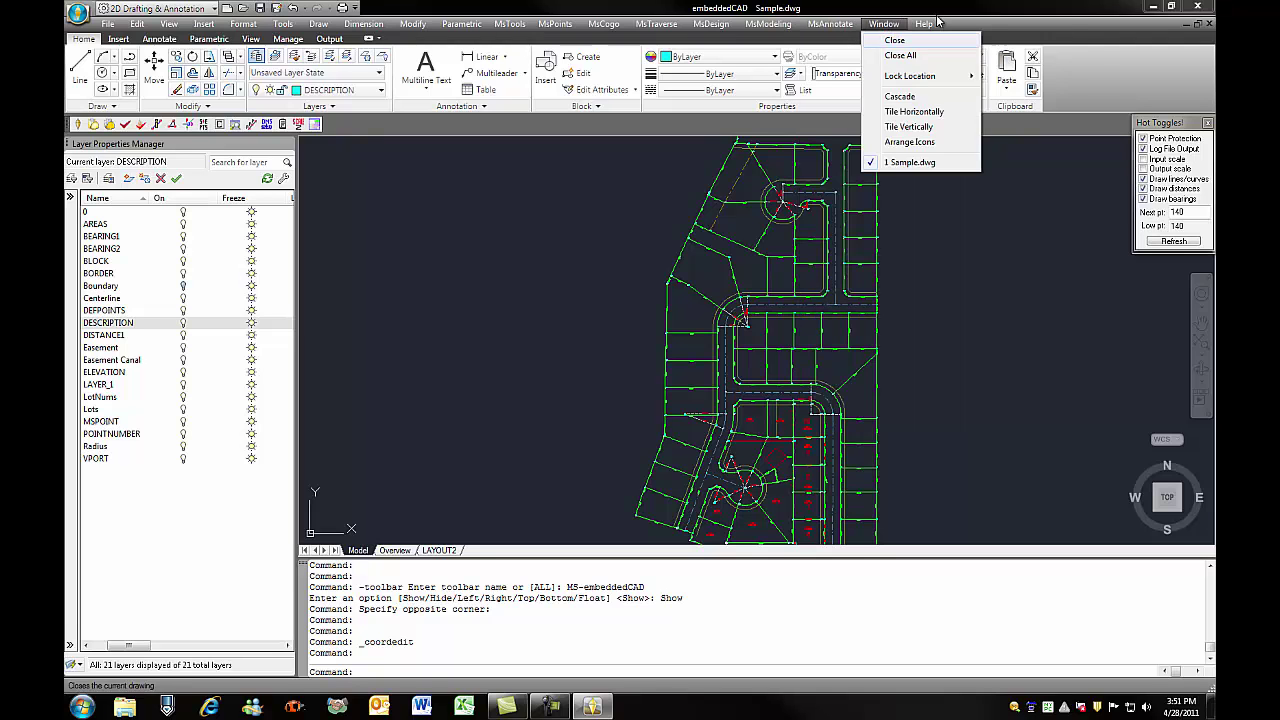
{"action": "mouse_move", "coordinate": [923, 24]}
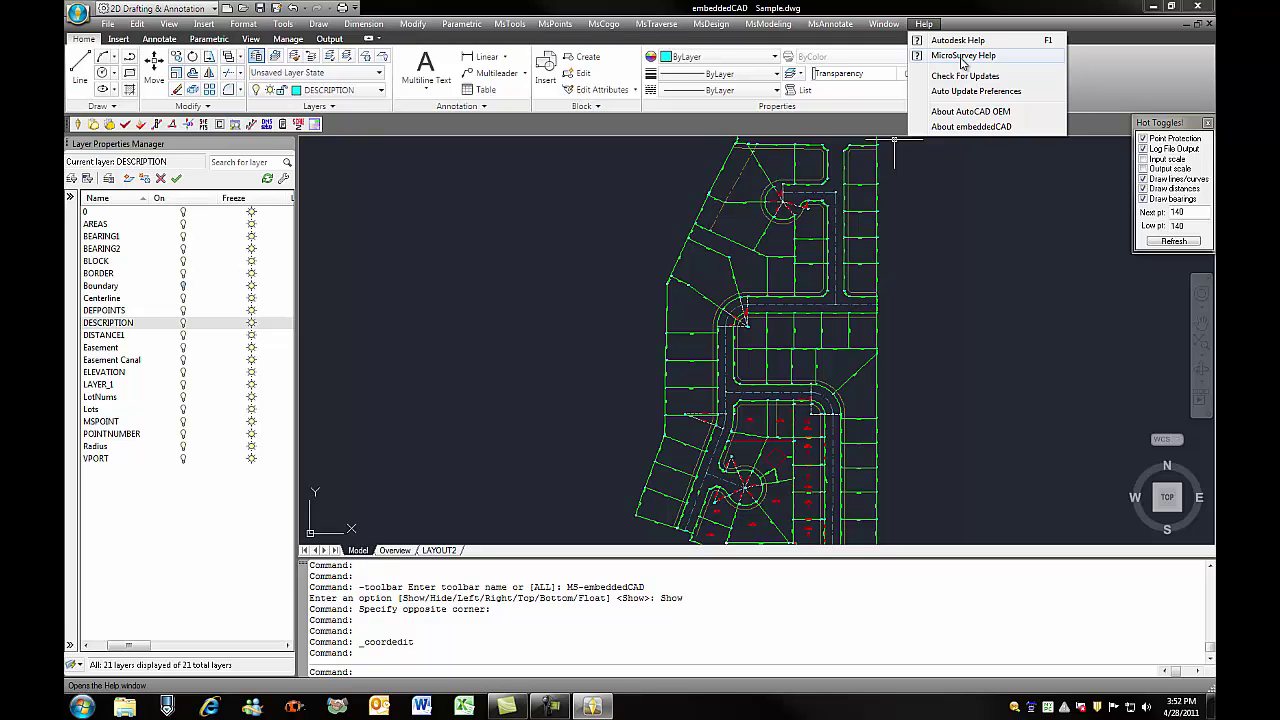
Go to the Training Movies topic in MicroSurvey Help and follow the embeddedCAD Movies link.
{"action": "left_click", "coordinate": [963, 56]}
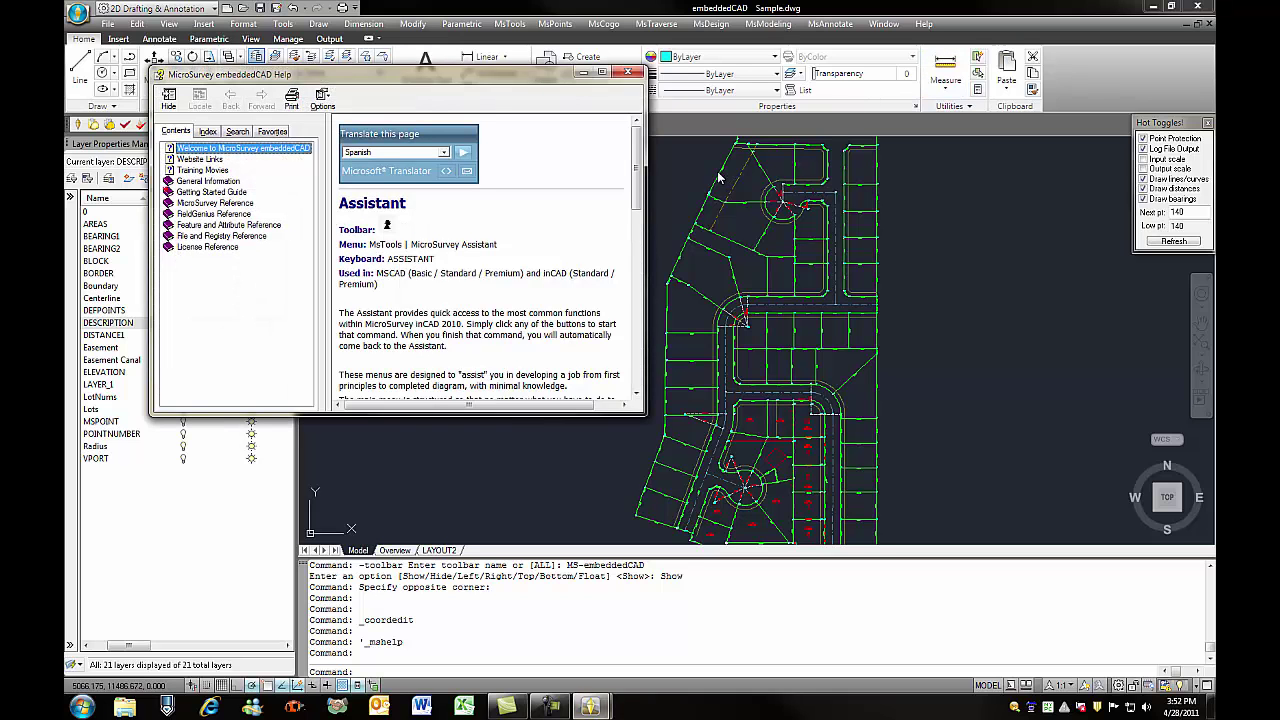
{"action": "left_click", "coordinate": [231, 193]}
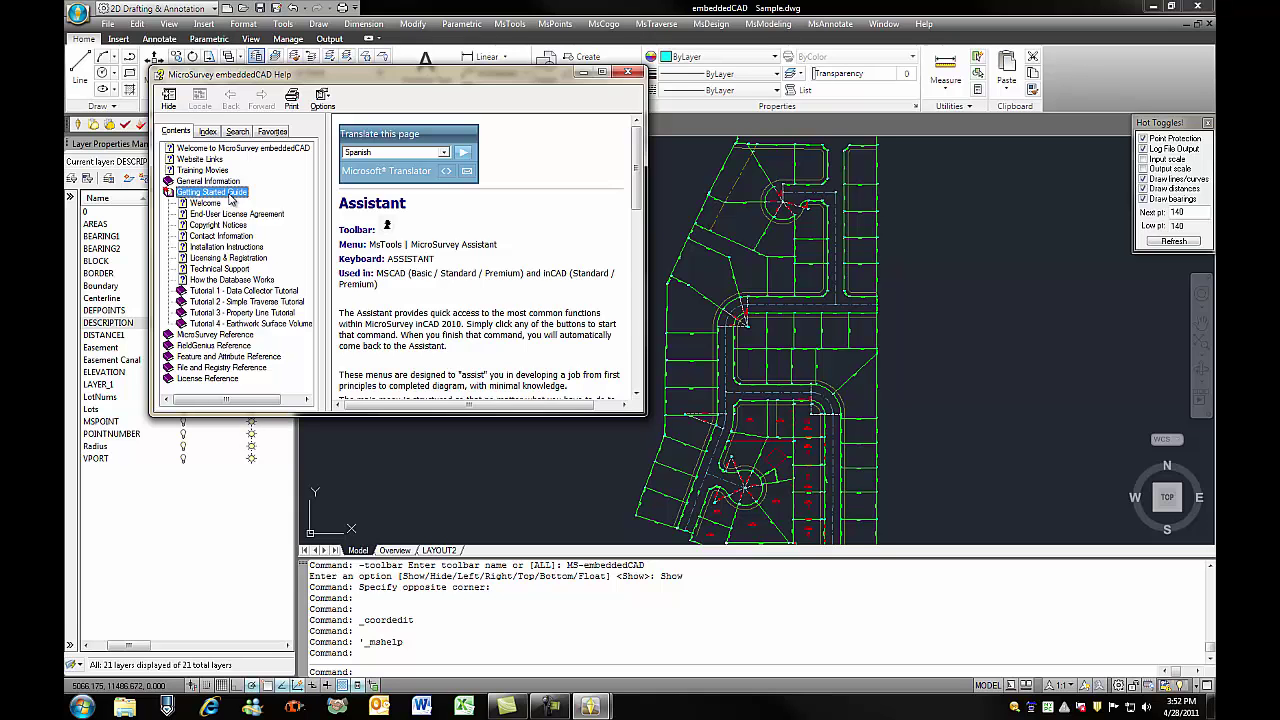
{"action": "left_click", "coordinate": [204, 171]}
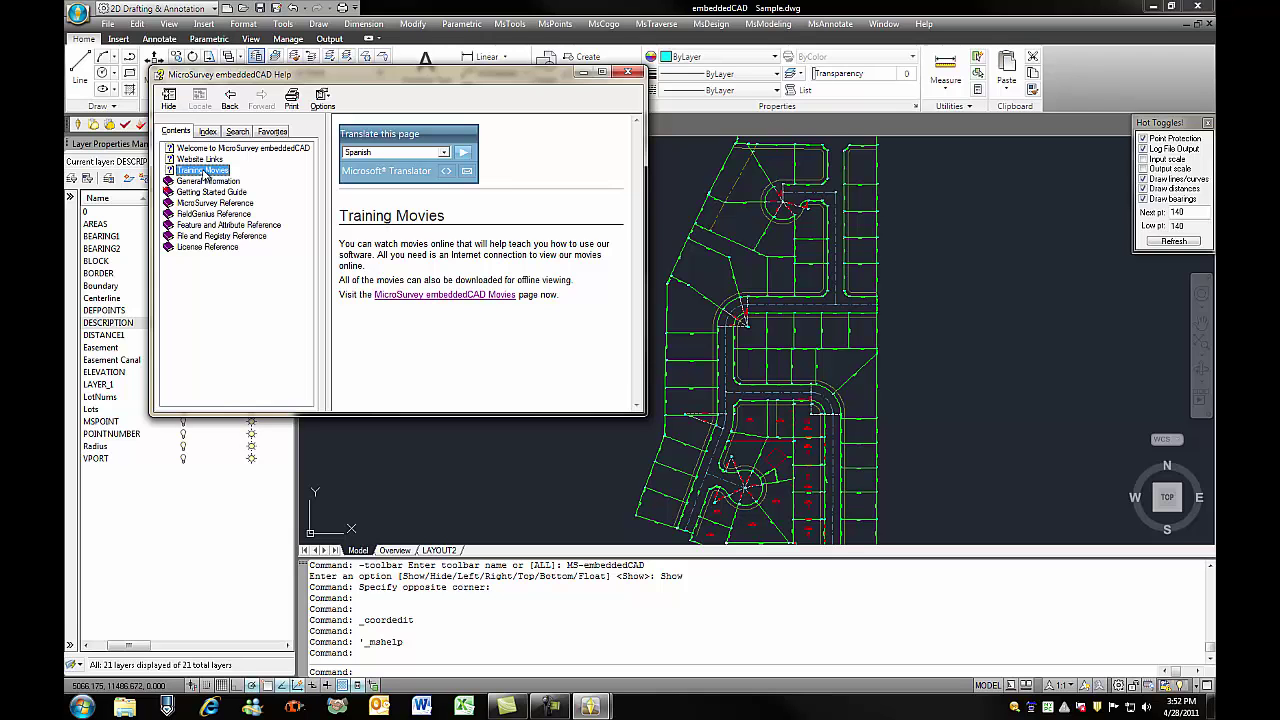
{"action": "left_click", "coordinate": [486, 297]}
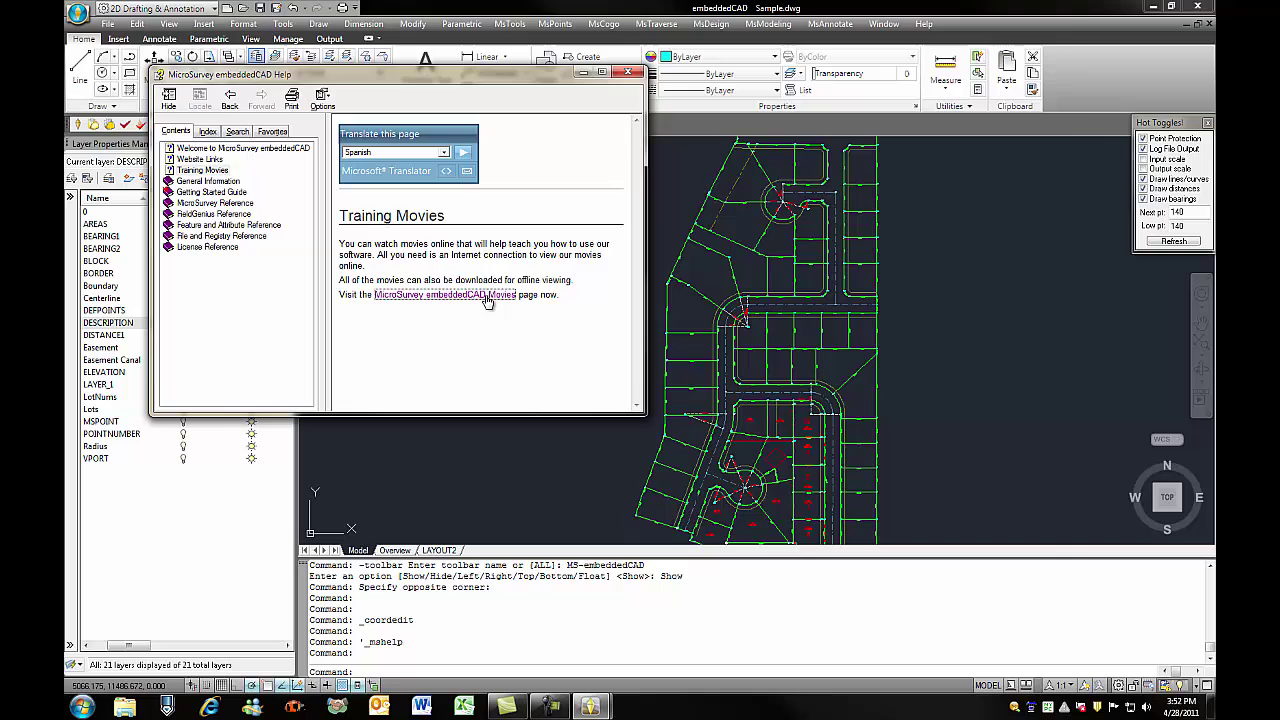